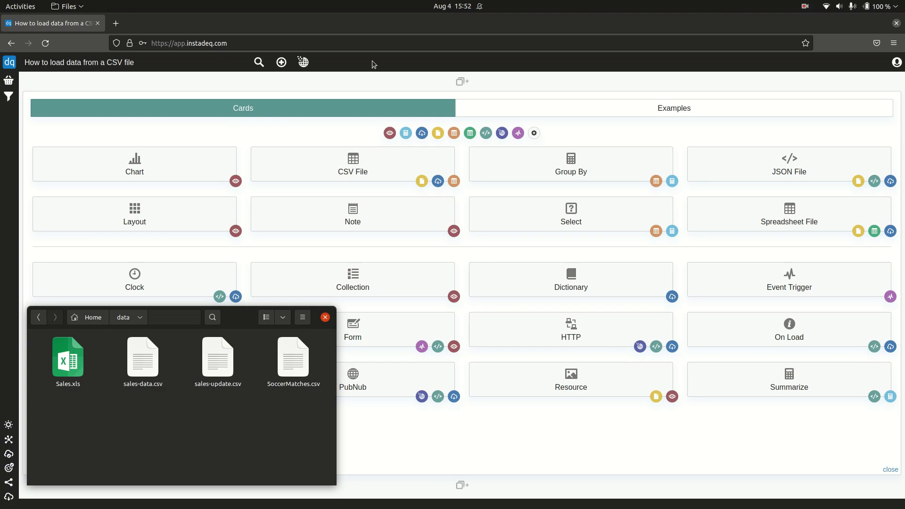
Create a CSV File card and view its available delimiter options, keeping Comma.
{"action": "left_click", "coordinate": [372, 64]}
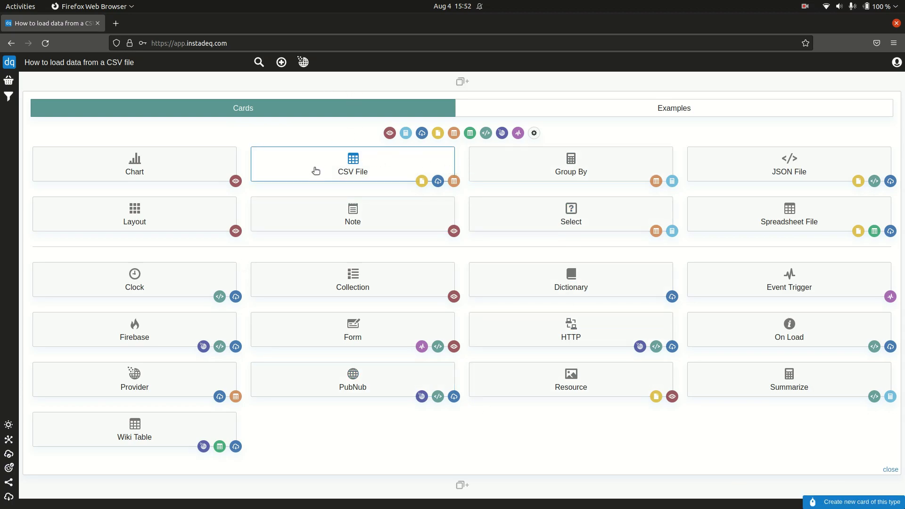
{"action": "left_click", "coordinate": [315, 171]}
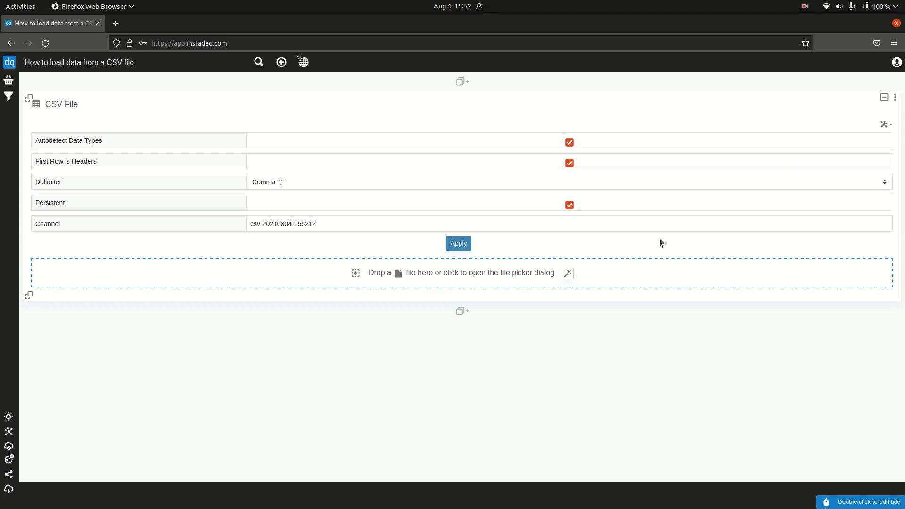
{"action": "left_click", "coordinate": [394, 187]}
{"action": "left_click", "coordinate": [395, 187]}
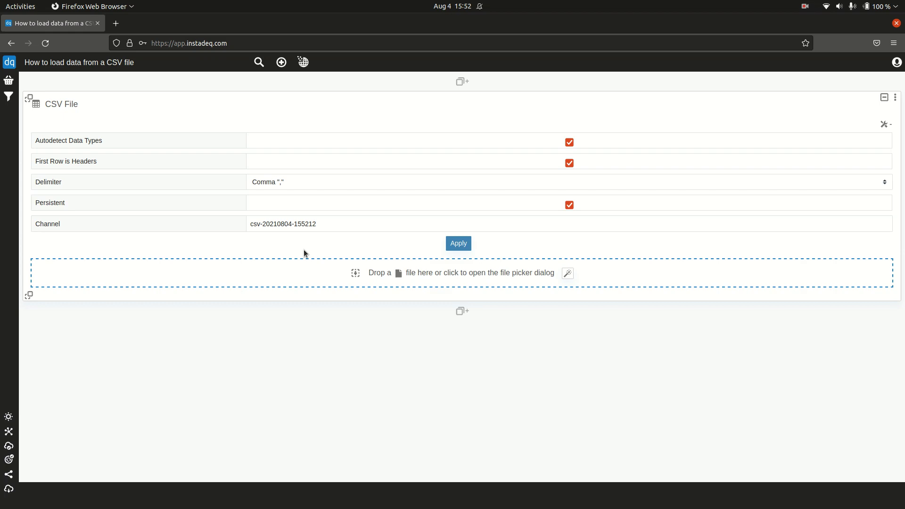
Load sales-data.csv into the CSV File card from the file manager's data folder, and load it again with the card's file picker.
{"action": "key", "text": "alt+Tab"}
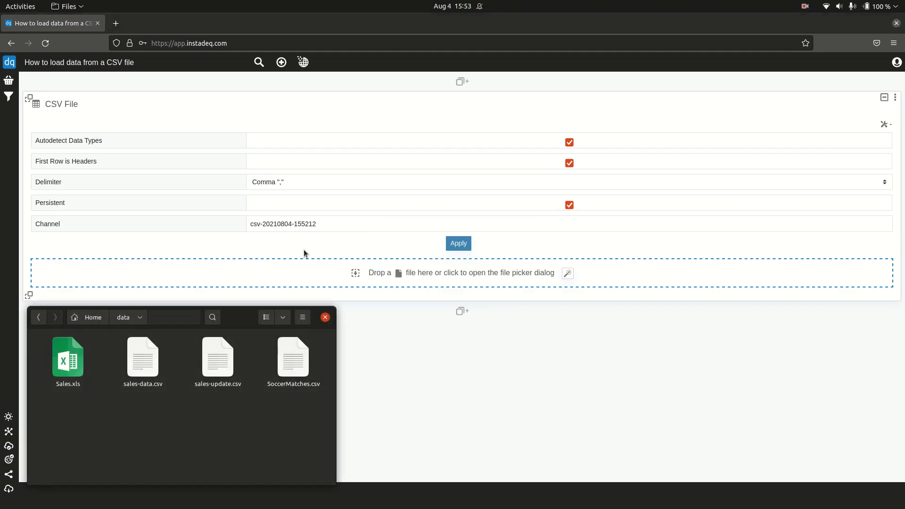
{"action": "left_click_drag", "start_coordinate": [144, 361], "coordinate": [303, 268]}
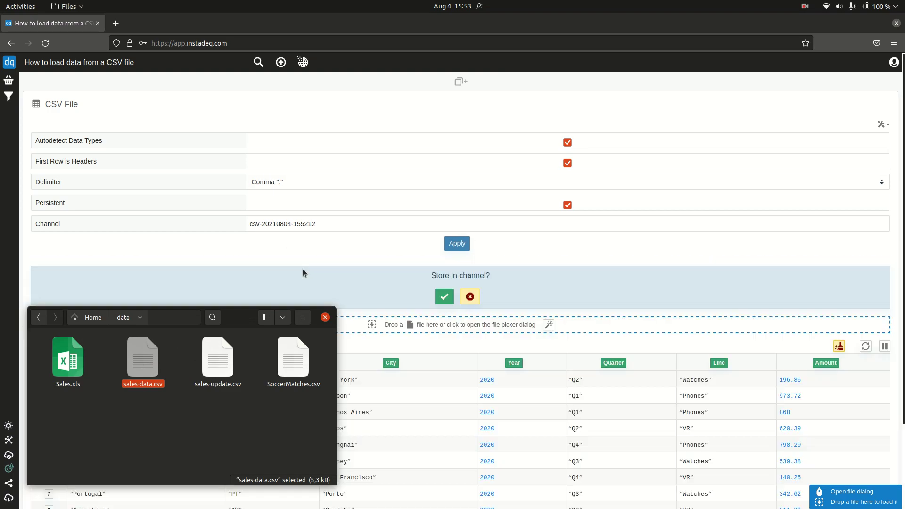
{"action": "left_click", "coordinate": [388, 271]}
{"action": "scroll", "coordinate": [400, 292], "scroll_direction": "down", "scroll_amount": 3}
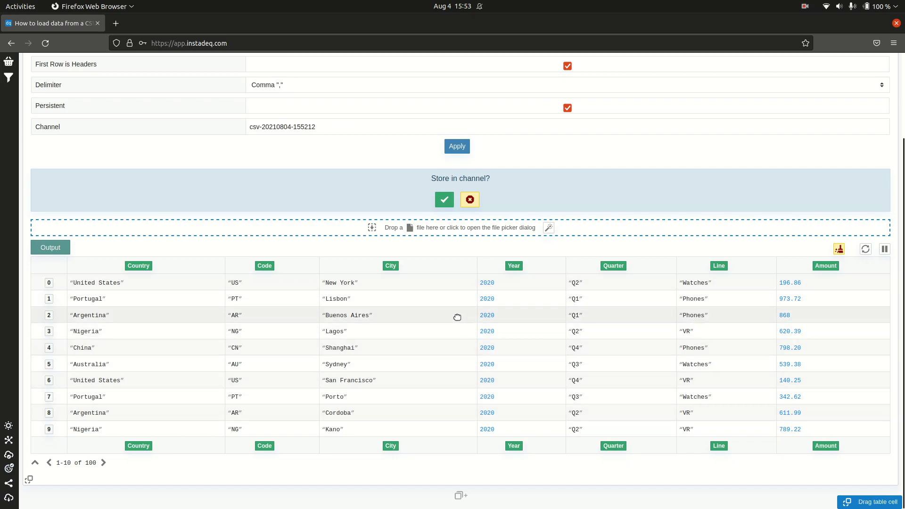
{"action": "left_click", "coordinate": [447, 231]}
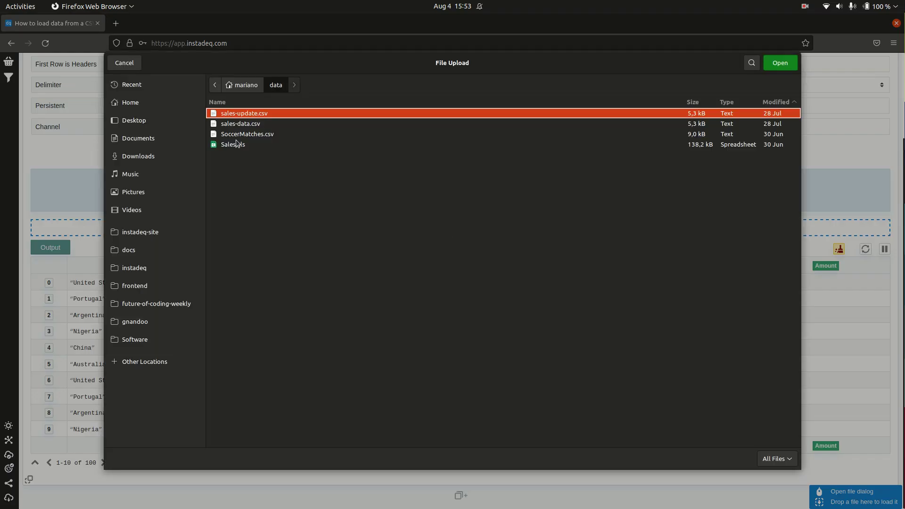
{"action": "double_click", "coordinate": [250, 124]}
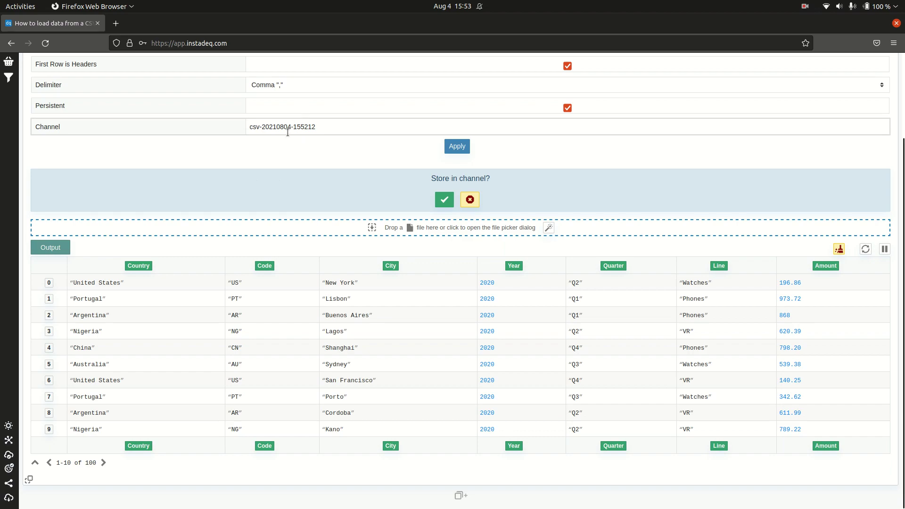
Set the CSV File card's channel to my-csv-channel, apply it and store the loaded data in the channel.
{"action": "scroll", "coordinate": [296, 169], "scroll_direction": "up", "scroll_amount": 2}
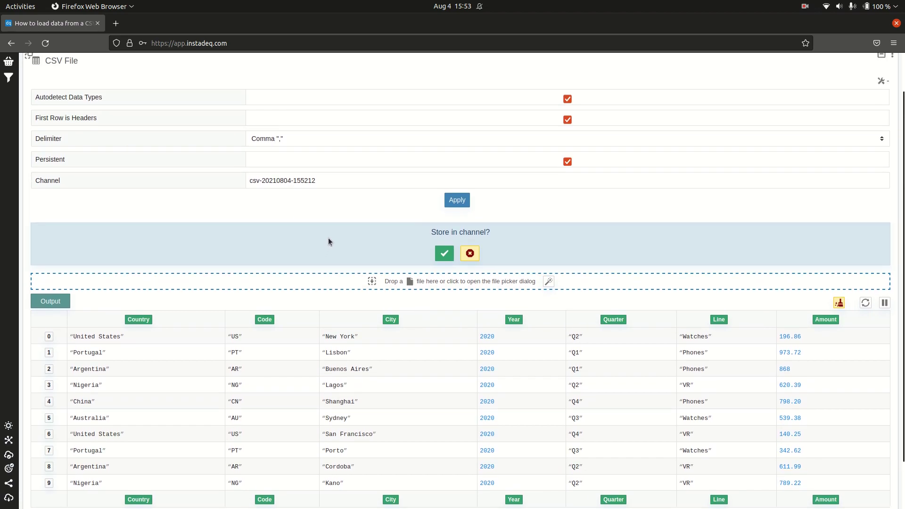
{"action": "triple_click", "coordinate": [310, 180]}
{"action": "type", "text": "m"}
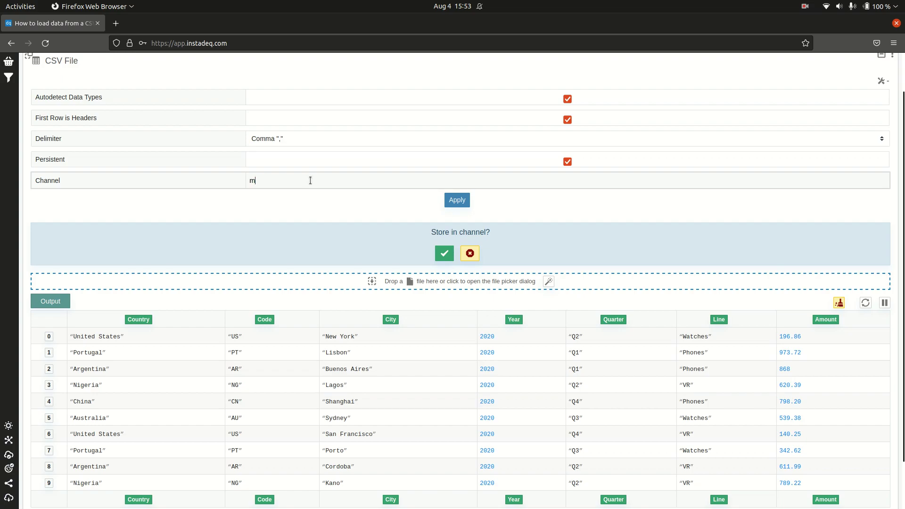
{"action": "type", "text": "y-csv-channel"}
{"action": "left_click", "coordinate": [459, 202]}
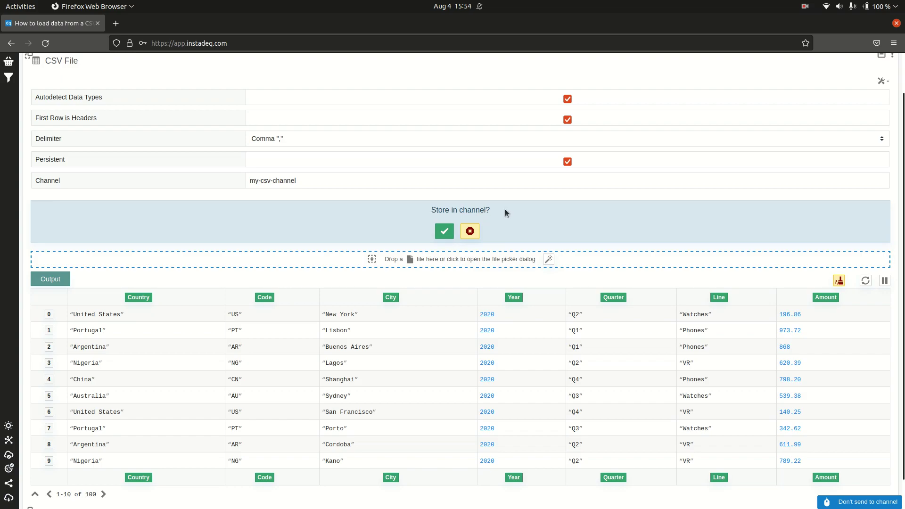
{"action": "left_click", "coordinate": [445, 232]}
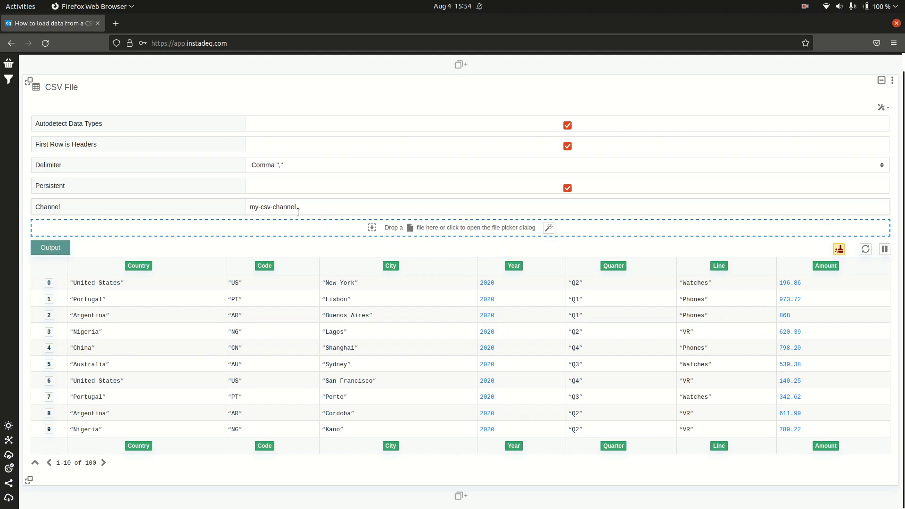
Add a second CSV File card below the first and apply my-csv-channel as its channel.
{"action": "left_click", "coordinate": [460, 496]}
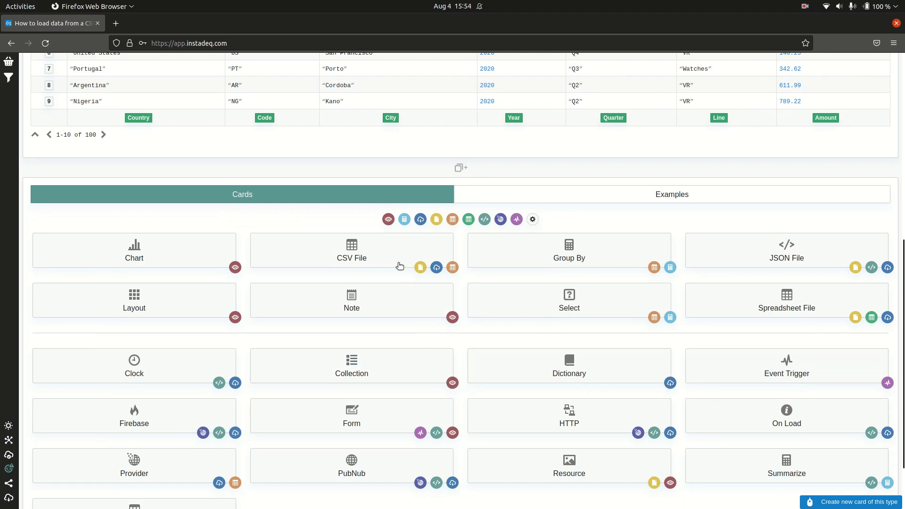
{"action": "left_click", "coordinate": [401, 258]}
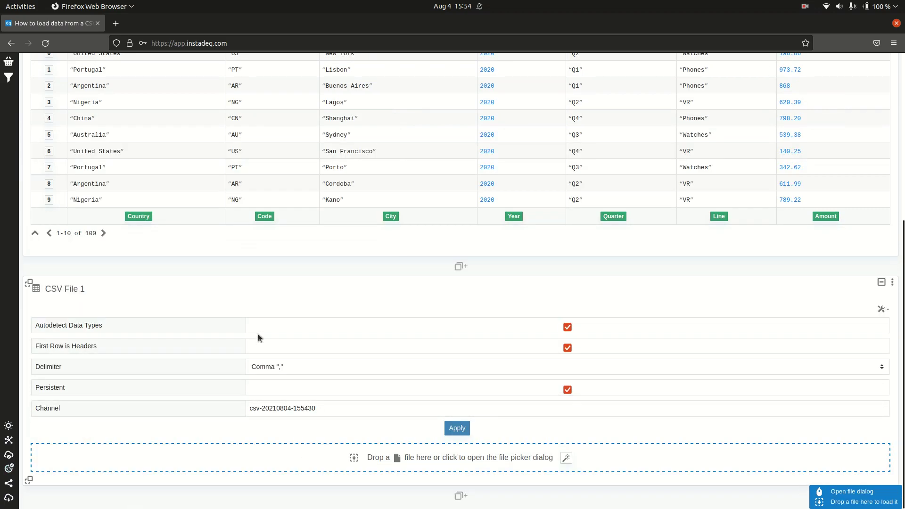
{"action": "scroll", "coordinate": [256, 332], "scroll_direction": "up", "scroll_amount": 5}
{"action": "triple_click", "coordinate": [288, 139]}
{"action": "key", "text": "ctrl+c"}
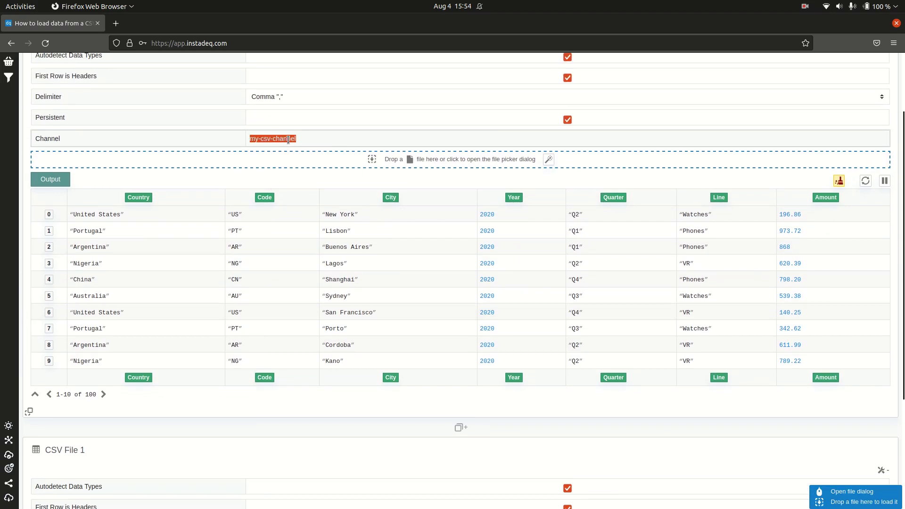
{"action": "scroll", "coordinate": [375, 330], "scroll_direction": "down", "scroll_amount": 4}
{"action": "triple_click", "coordinate": [328, 406]}
{"action": "key", "text": "ctrl+v"}
{"action": "left_click", "coordinate": [456, 428]}
{"action": "scroll", "coordinate": [437, 335], "scroll_direction": "down", "scroll_amount": 3}
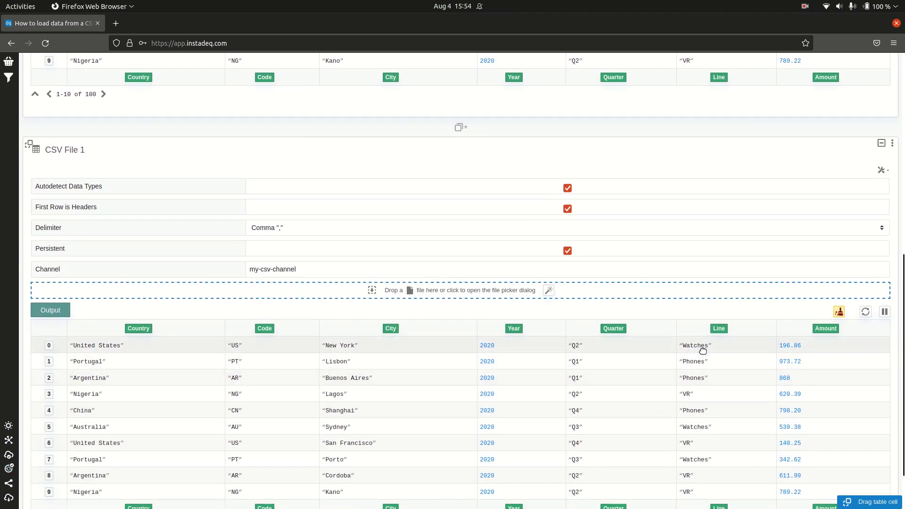
Load sales-update.csv into the first CSV File card.
{"action": "scroll", "coordinate": [701, 333], "scroll_direction": "up", "scroll_amount": 3}
{"action": "scroll", "coordinate": [701, 333], "scroll_direction": "up", "scroll_amount": 5}
{"action": "left_click", "coordinate": [492, 209]}
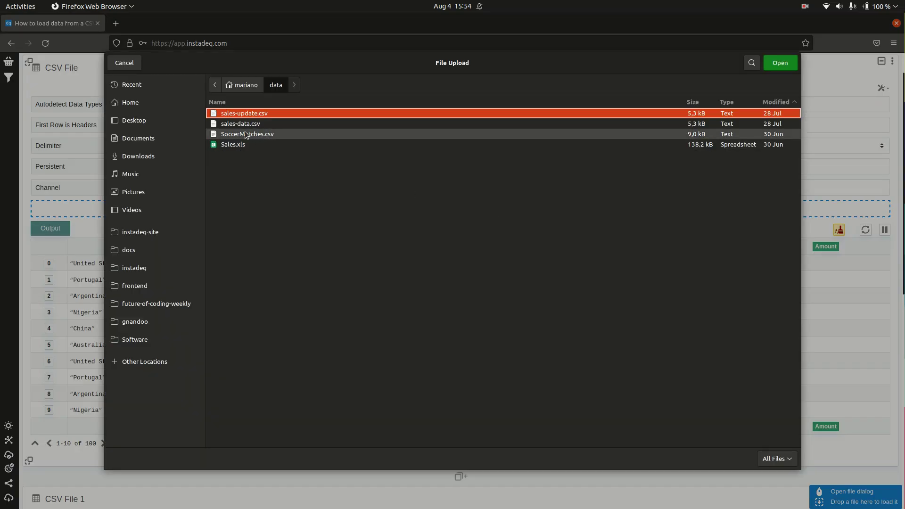
{"action": "double_click", "coordinate": [249, 113]}
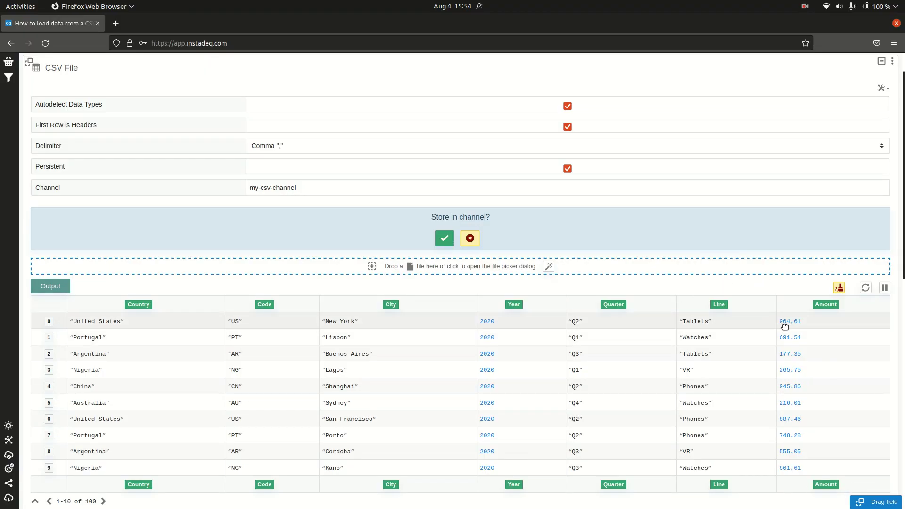
Compare the first rows of the first CSV File card's output with those of the CSV File 1 card.
{"action": "scroll", "coordinate": [746, 342], "scroll_direction": "down", "scroll_amount": 2}
{"action": "scroll", "coordinate": [750, 338], "scroll_direction": "down", "scroll_amount": 4}
{"action": "scroll", "coordinate": [471, 208], "scroll_direction": "up", "scroll_amount": 4}
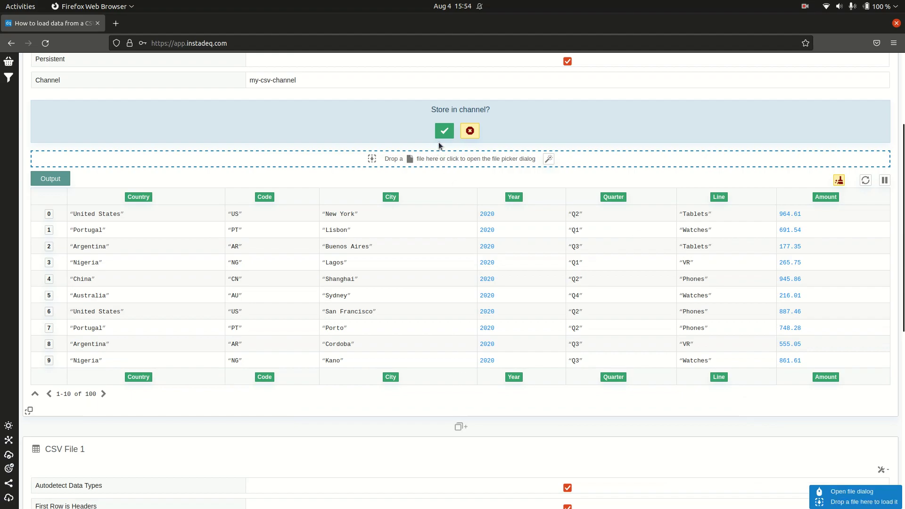
{"action": "left_click", "coordinate": [444, 131]}
{"action": "scroll", "coordinate": [680, 334], "scroll_direction": "down", "scroll_amount": 3}
{"action": "scroll", "coordinate": [798, 374], "scroll_direction": "down", "scroll_amount": 2}
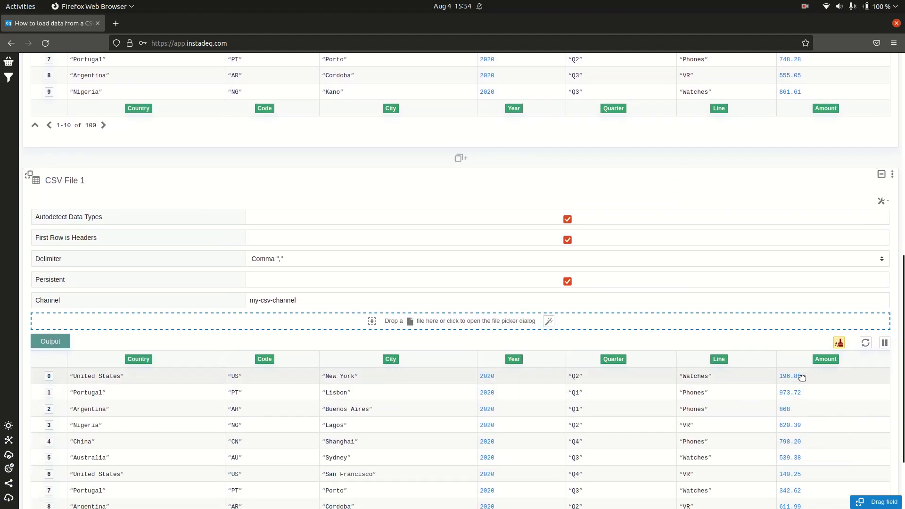
{"action": "scroll", "coordinate": [492, 265], "scroll_direction": "up", "scroll_amount": 3}
{"action": "scroll", "coordinate": [492, 265], "scroll_direction": "up", "scroll_amount": 3}
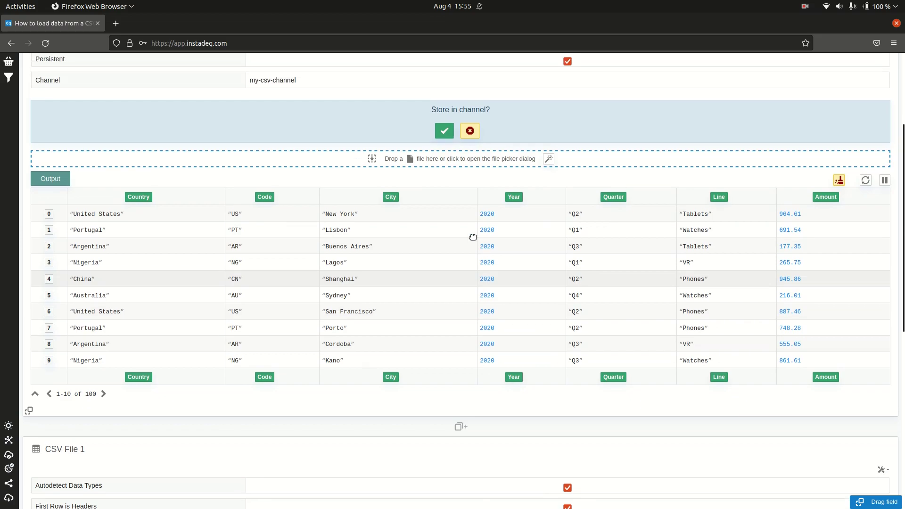
Store the first card's updated data in my-csv-channel and check the output of the CSV File 1 card.
{"action": "left_click", "coordinate": [445, 128]}
{"action": "scroll", "coordinate": [616, 237], "scroll_direction": "down", "scroll_amount": 1}
{"action": "scroll", "coordinate": [616, 237], "scroll_direction": "down", "scroll_amount": 3}
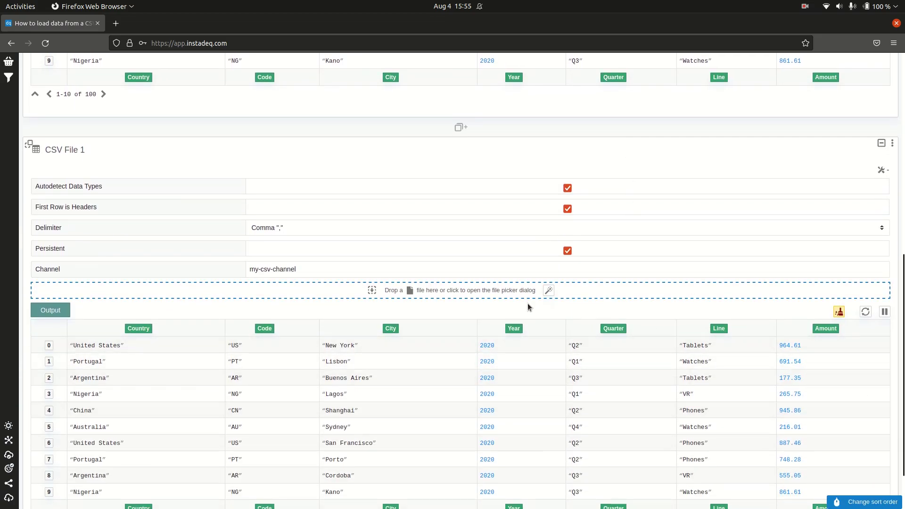
{"action": "scroll", "coordinate": [433, 289], "scroll_direction": "up", "scroll_amount": 6}
{"action": "scroll", "coordinate": [432, 290], "scroll_direction": "up", "scroll_amount": 2}
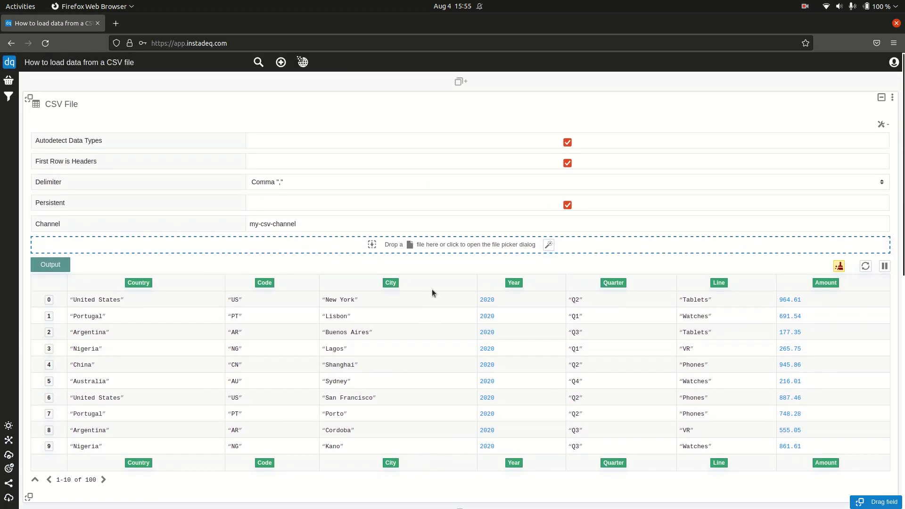